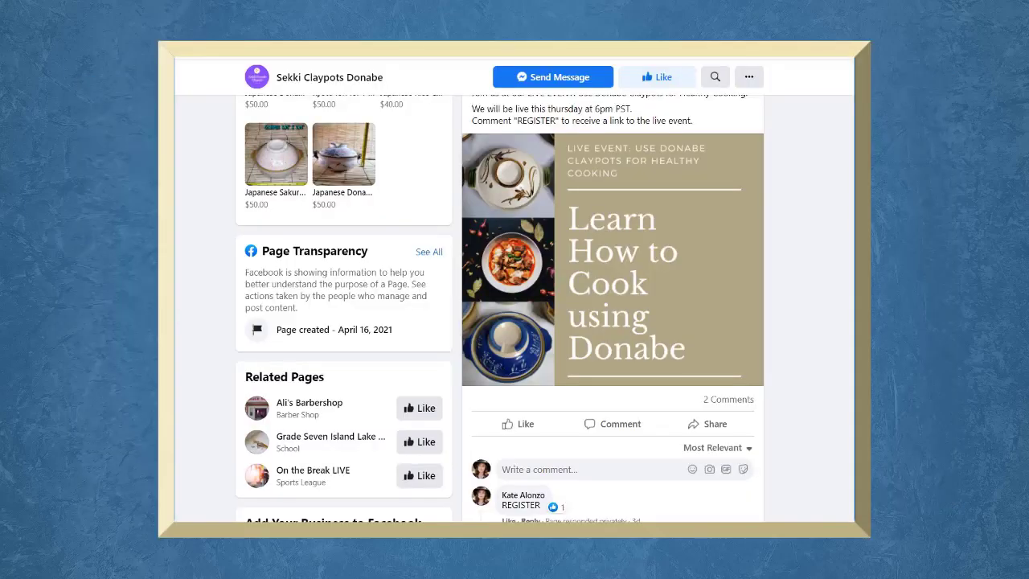
# Look through the Sekki Claypots Donabe page's posts and the automated replies under their comments.
pyautogui.scroll(-2, 514, 305)
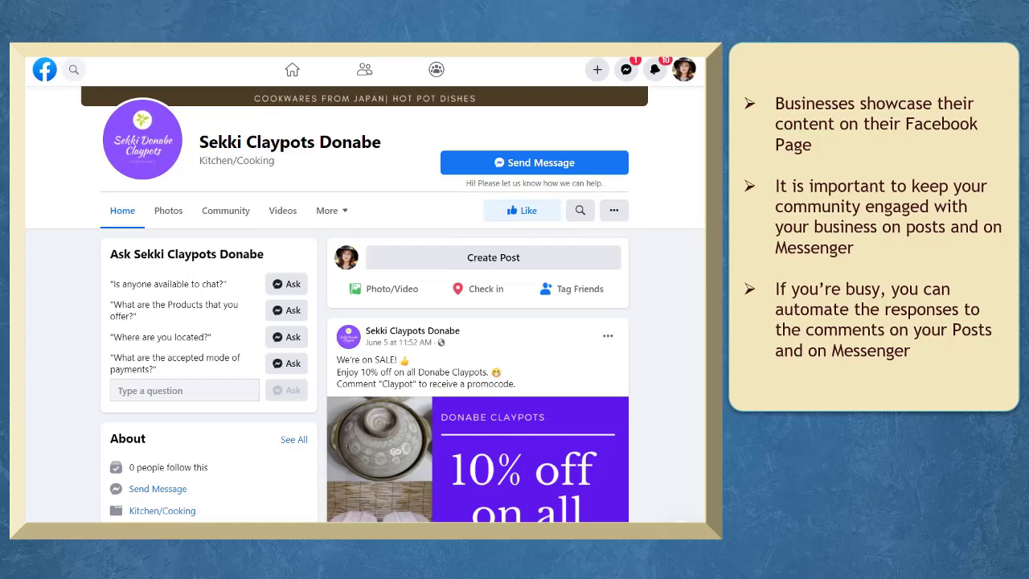
pyautogui.scroll(-3, 365, 321)
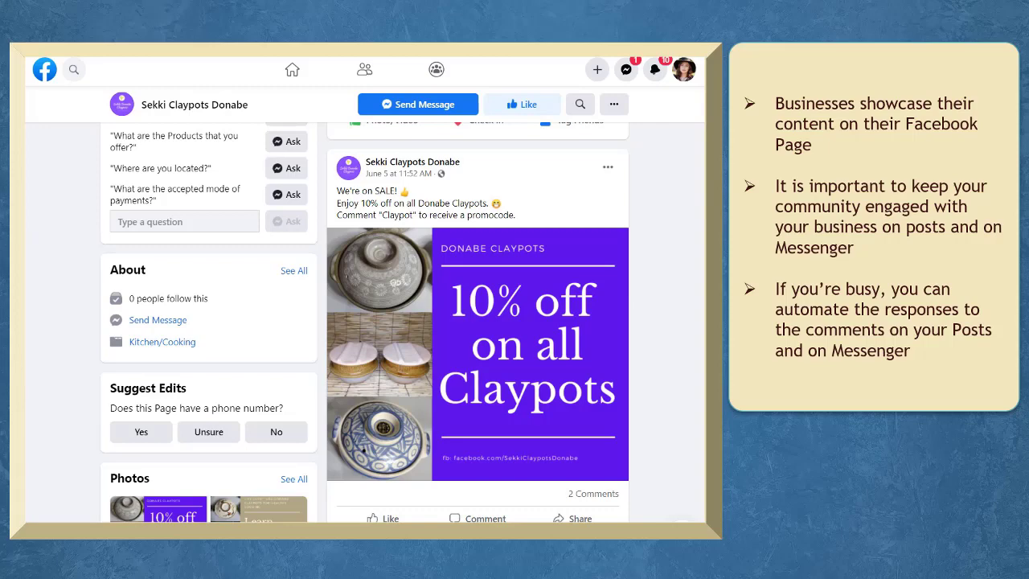
pyautogui.scroll(-3, 478, 322)
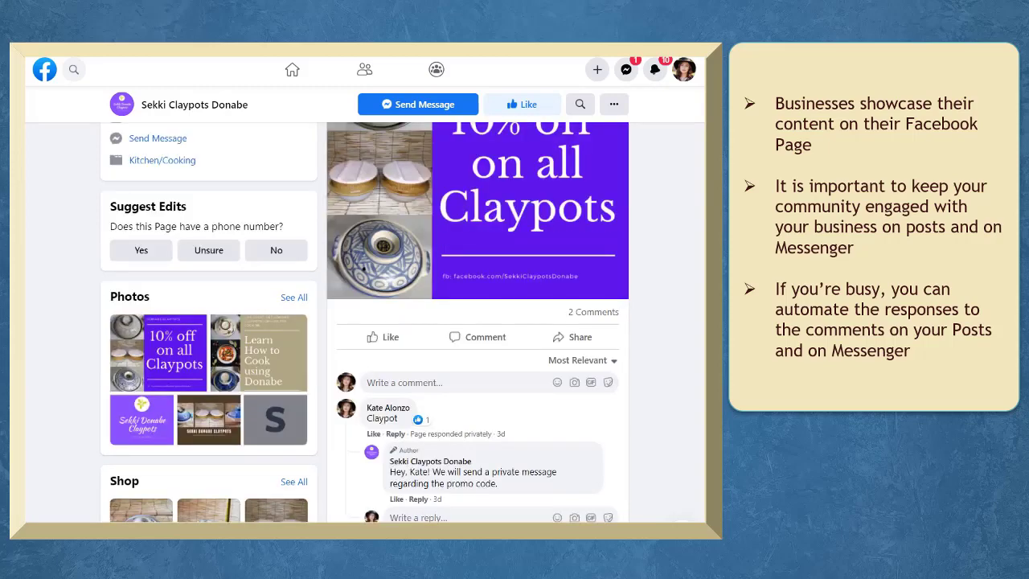
pyautogui.scroll(-5, 478, 321)
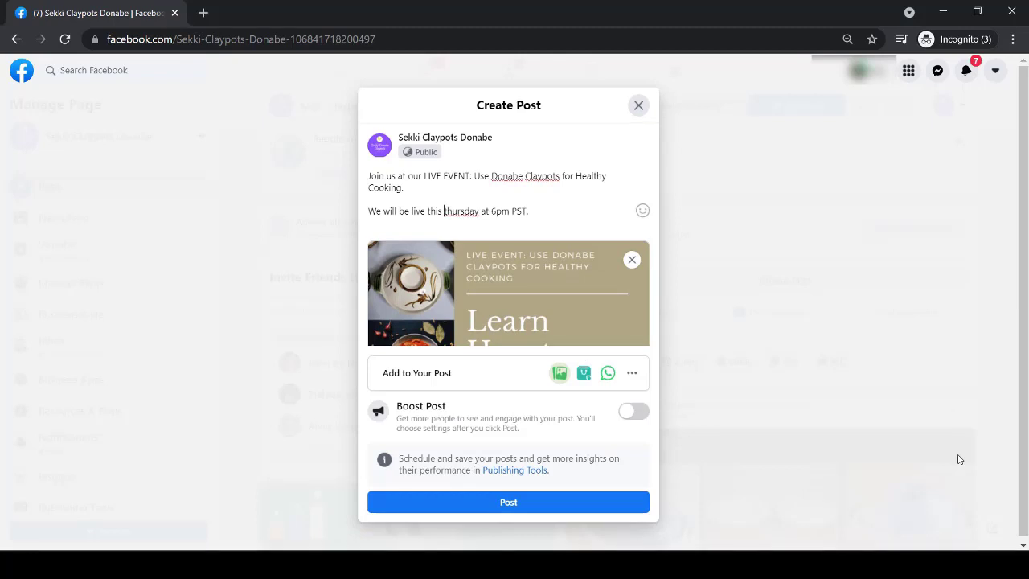
# Publish the page post announcing the live event on using Donabe Claypots for healthy cooking.
pyautogui.click(637, 506)
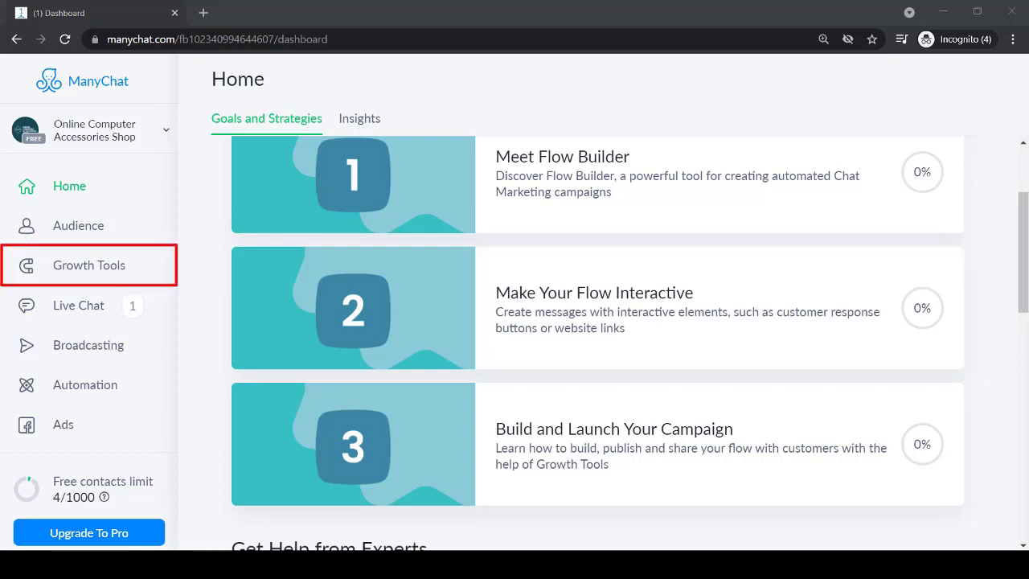
# In ManyChat, create a growth tool with the Facebook Comments 2.0 trigger and have it work with a specific post.
pyautogui.click(131, 272)
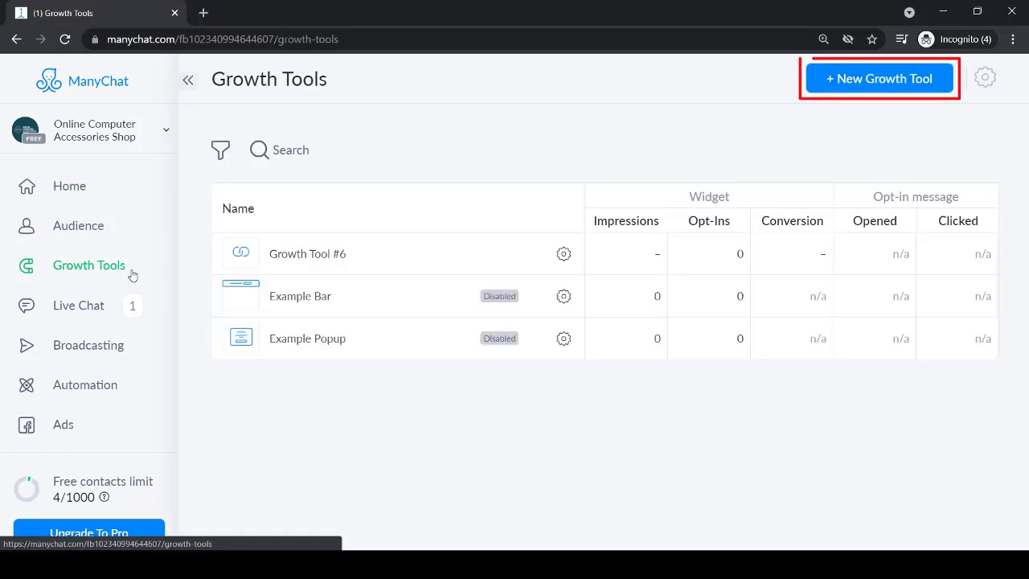
pyautogui.click(882, 86)
pyautogui.scroll(-6, 840, 354)
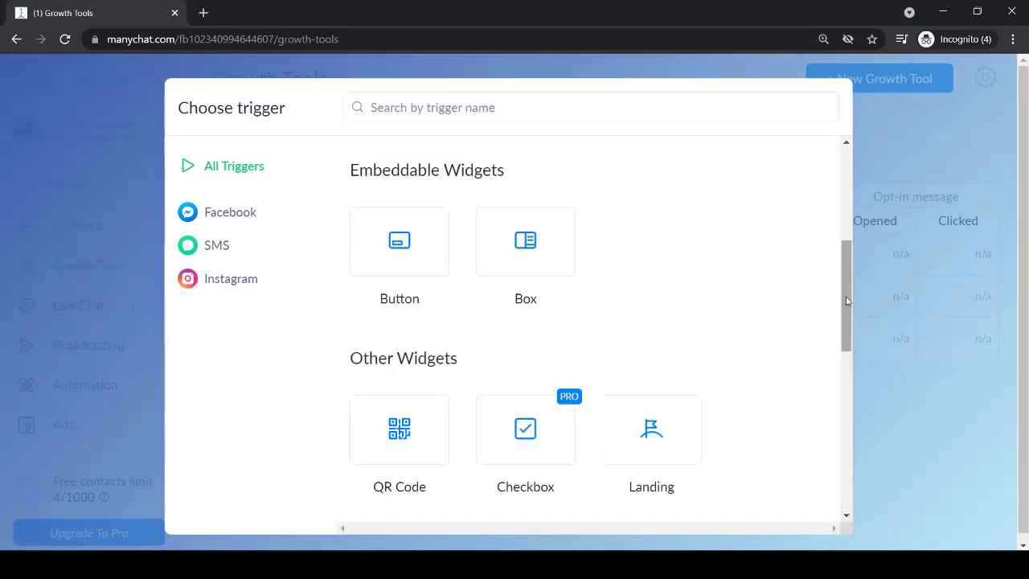
pyautogui.moveTo(841, 354); pyautogui.dragTo(833, 409)
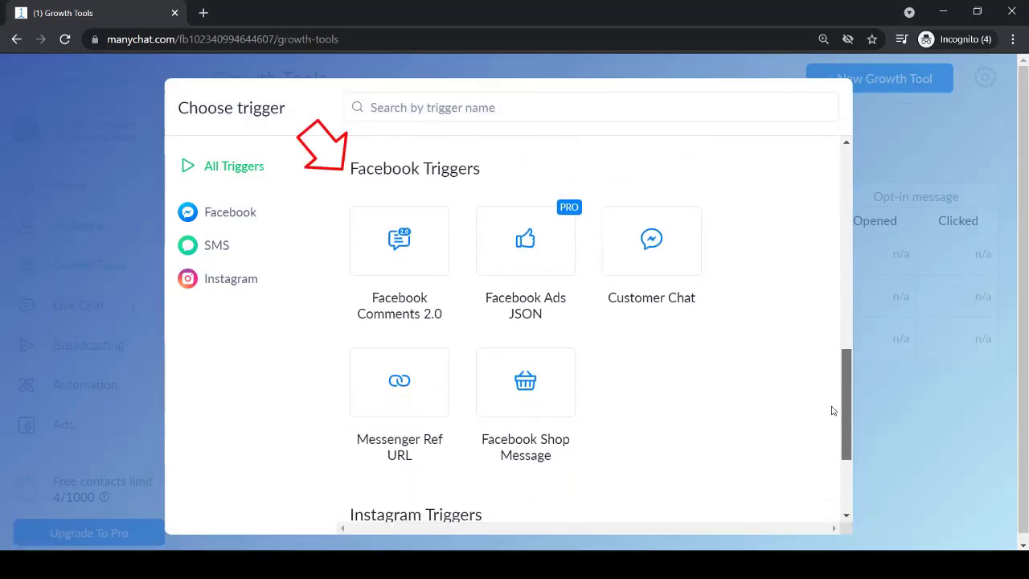
pyautogui.click(402, 311)
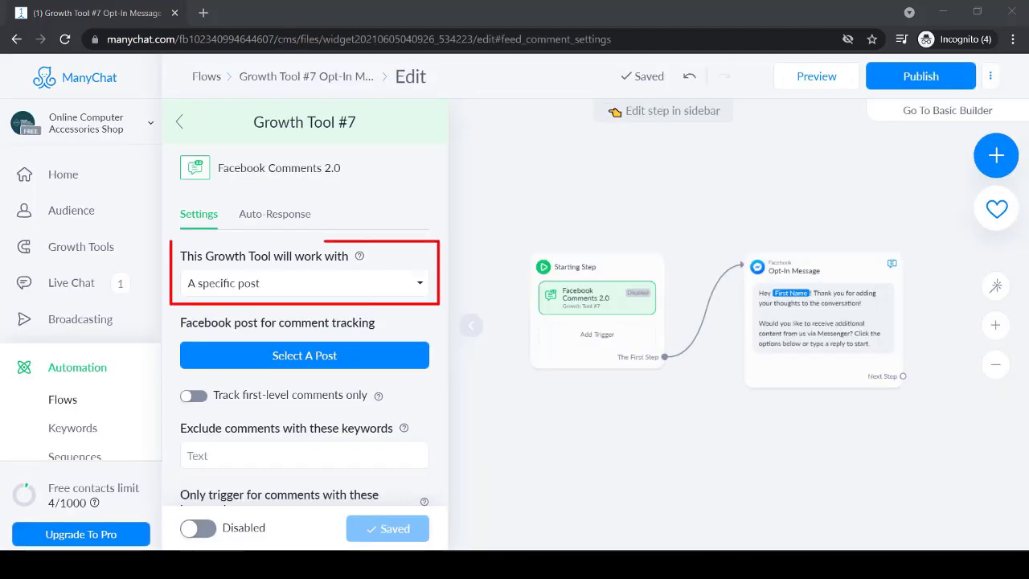
pyautogui.click(419, 284)
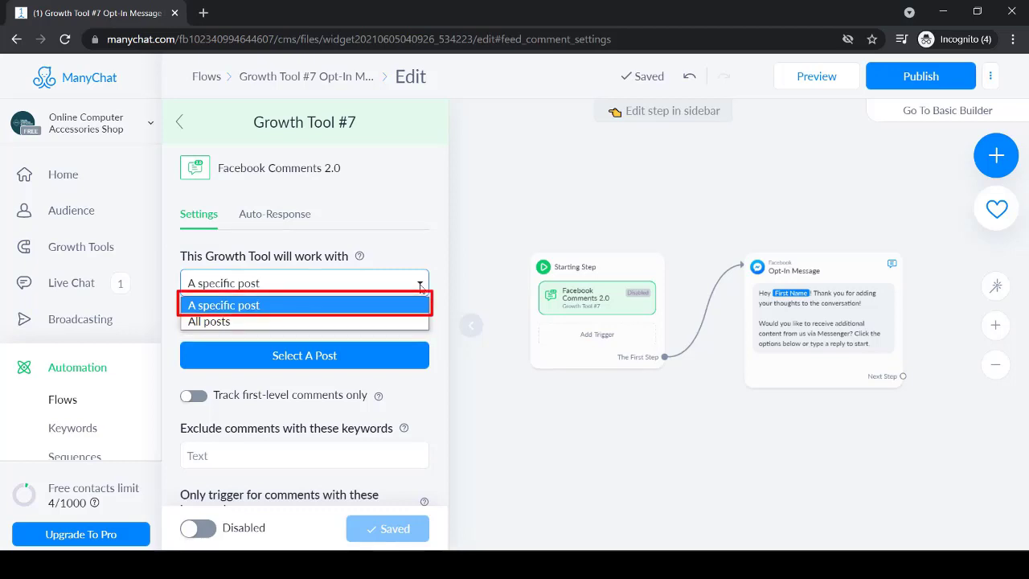
pyautogui.click(419, 305)
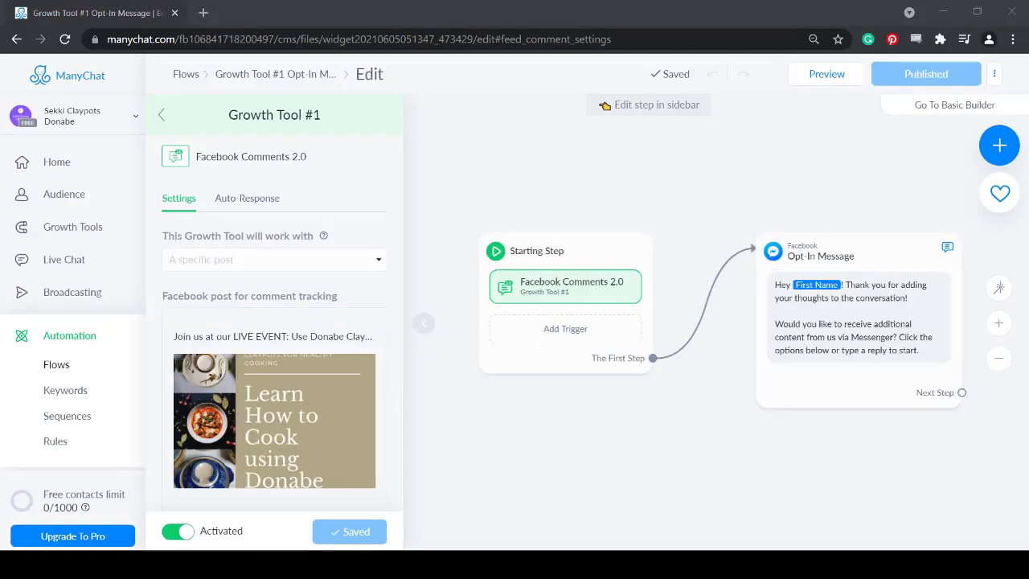
# Limit the live event trigger to comments with the keywords REGISTER, register and Register plus quoted variants, and save the settings.
pyautogui.scroll(-3, 274, 321)
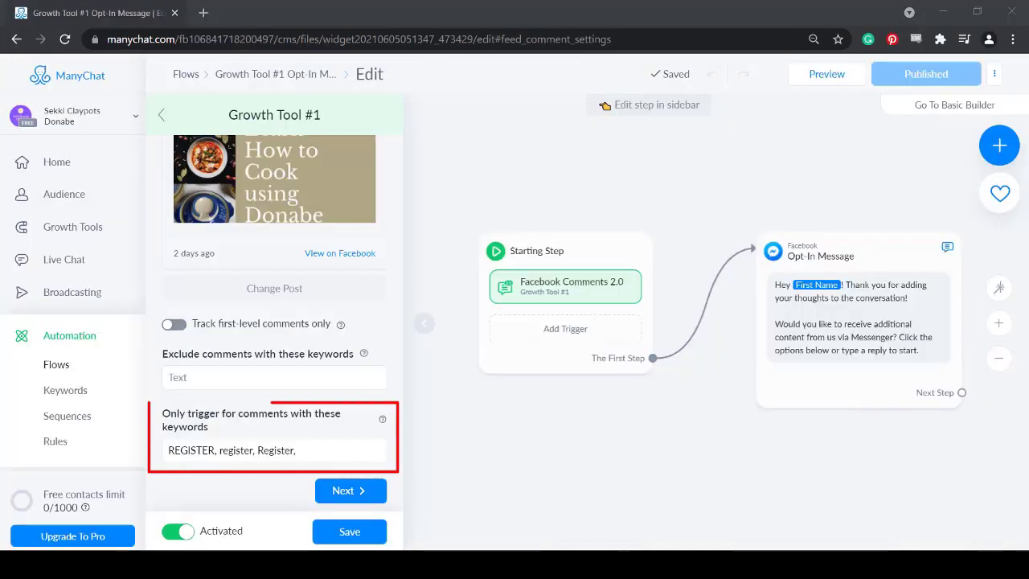
pyautogui.hotkey('ctrl', 'v')
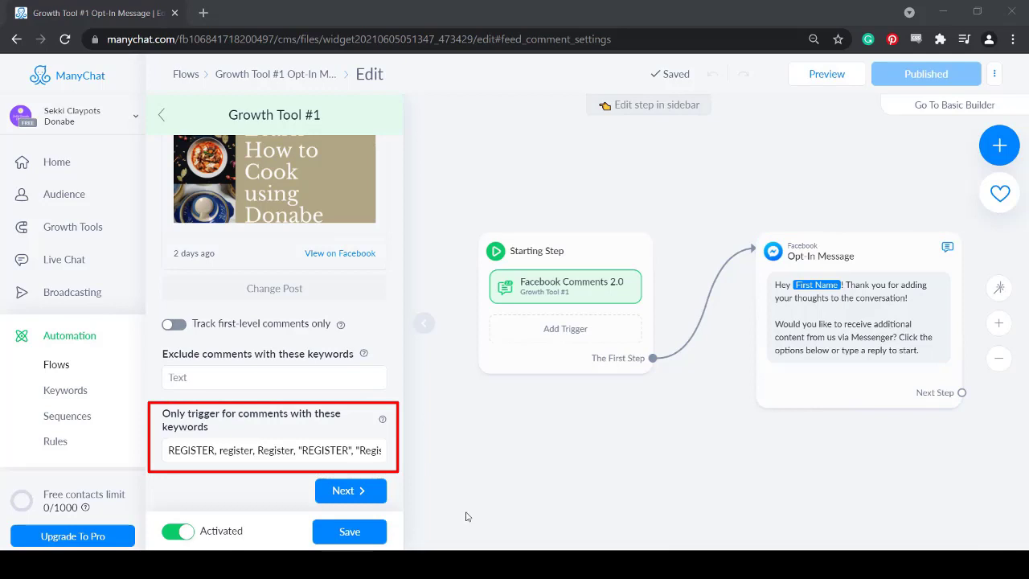
pyautogui.click(375, 533)
# Add a comment reply starting "Hi, First Name! Thank you for your interest." to the auto-response and turn on Like comments.
pyautogui.click(384, 496)
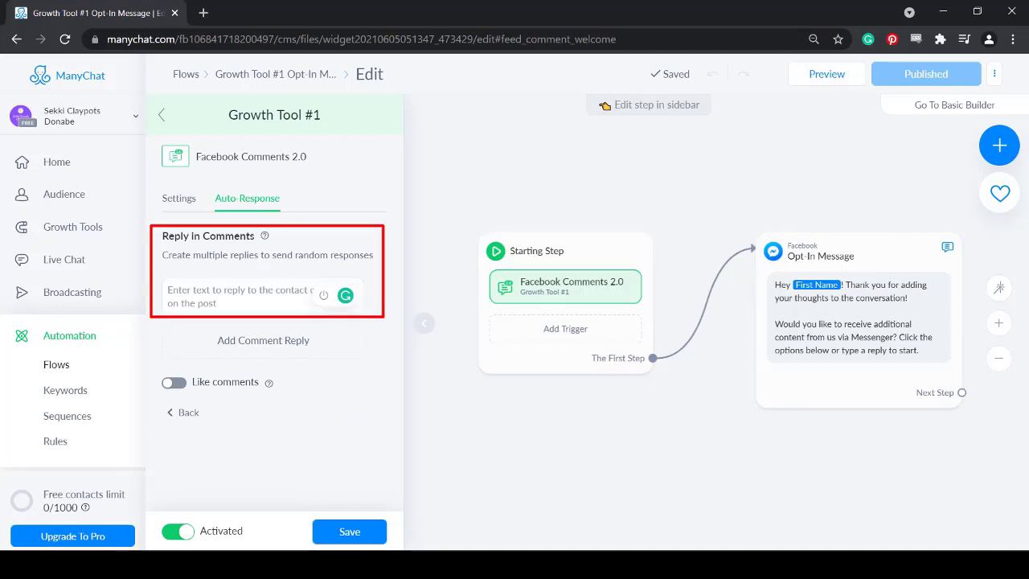
pyautogui.hotkey('ctrl', 'v')
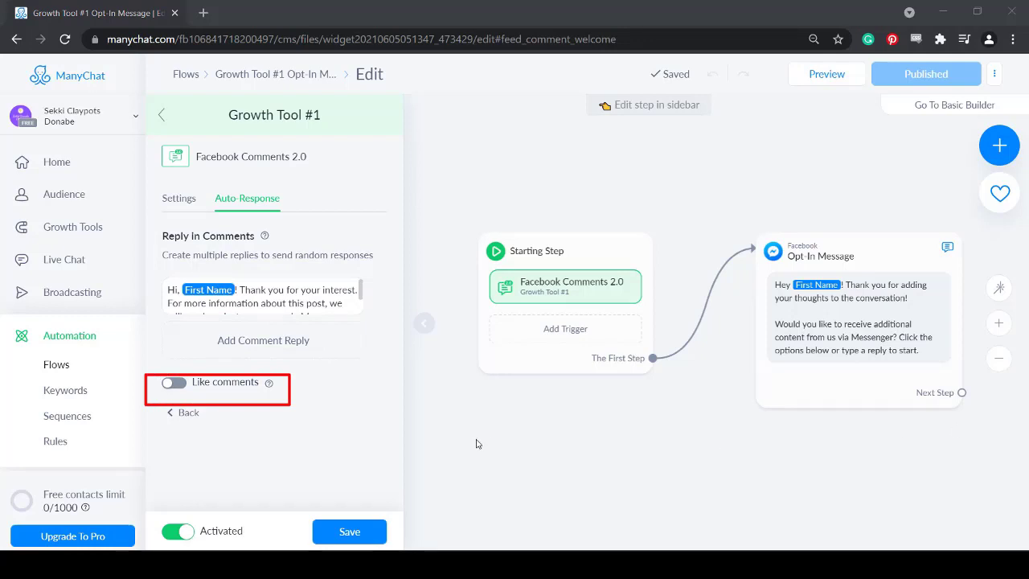
pyautogui.moveTo(269, 386)
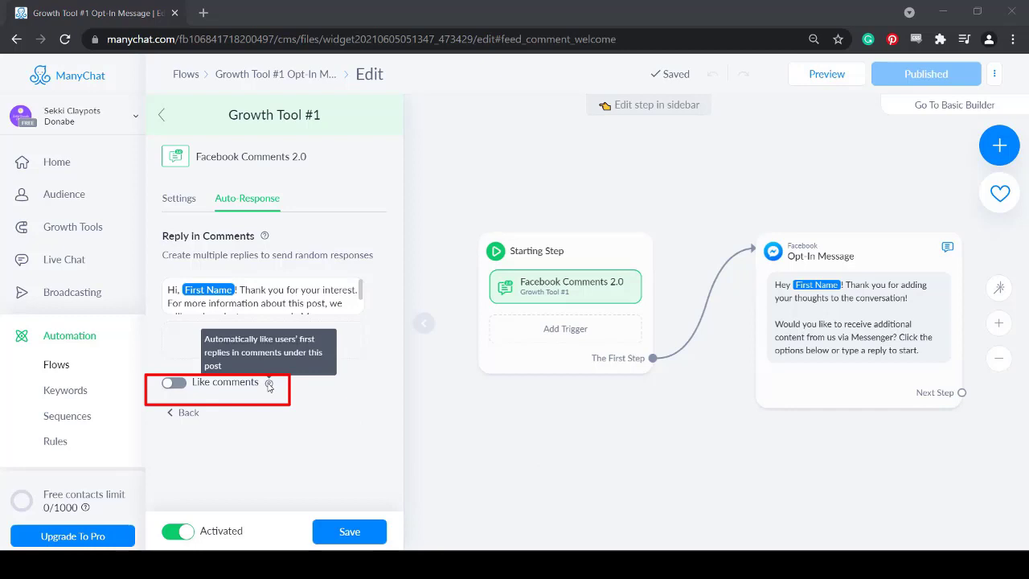
pyautogui.click(174, 384)
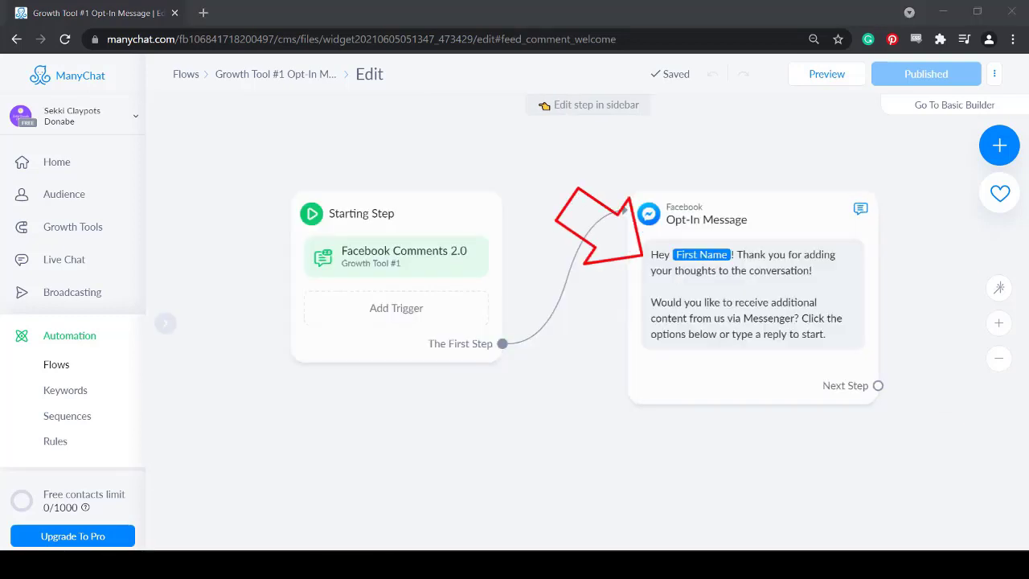
# Rewrite the Opt-In Message to thank the contact for their interest in the Live Event and add a REGISTER button that sends a message.
pyautogui.click(843, 321)
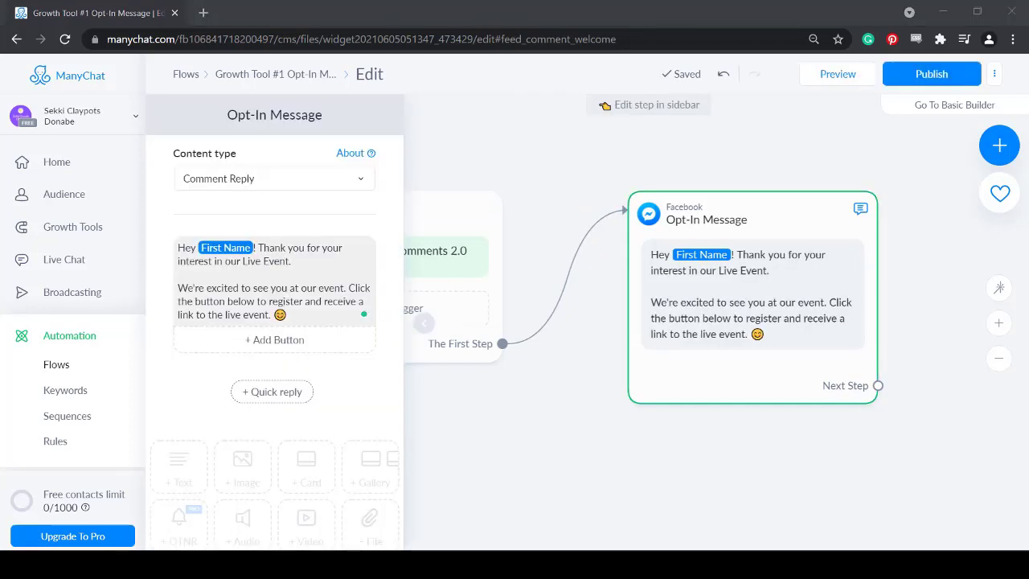
pyautogui.click(274, 339)
pyautogui.write('REGIST')
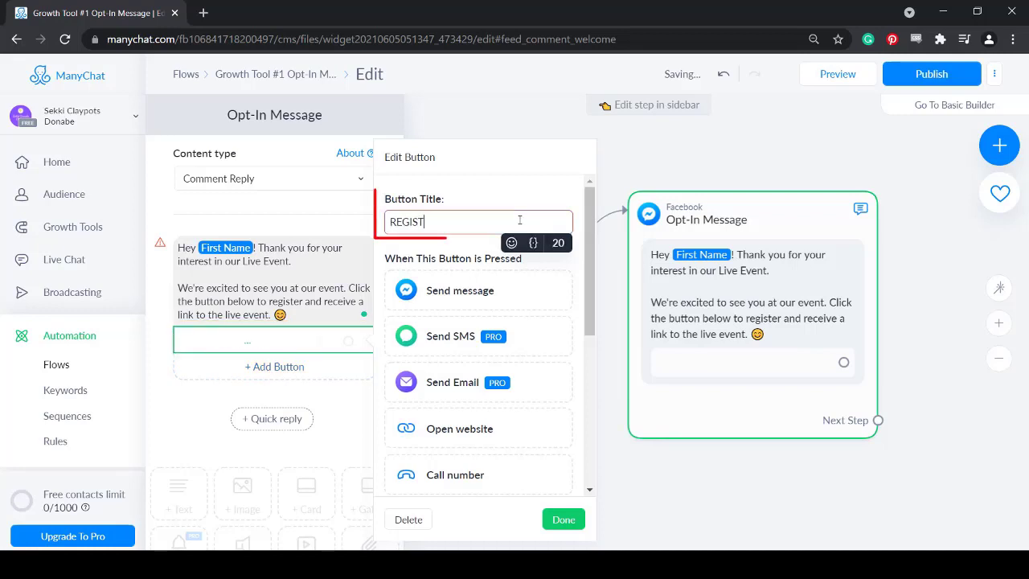
pyautogui.write('ER')
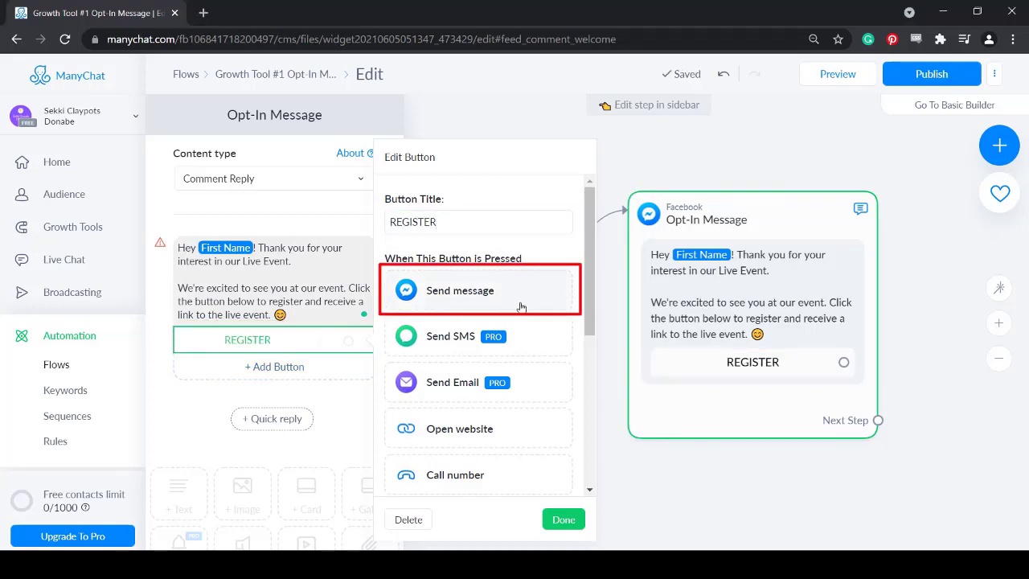
pyautogui.click(521, 307)
pyautogui.click(559, 434)
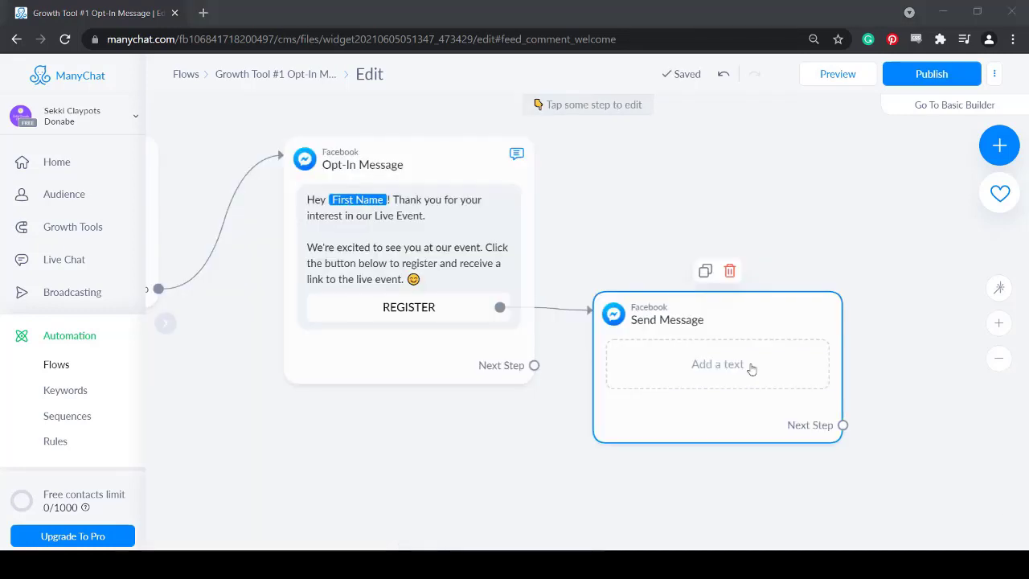
# Write the Send Message text asking for the contact's full name and email address for the event link, and publish the flow.
pyautogui.click(751, 368)
pyautogui.write('Input your Full name to update our records and let us know your Email address where we can send you the link to the event. Thank you, First Name! 😊')
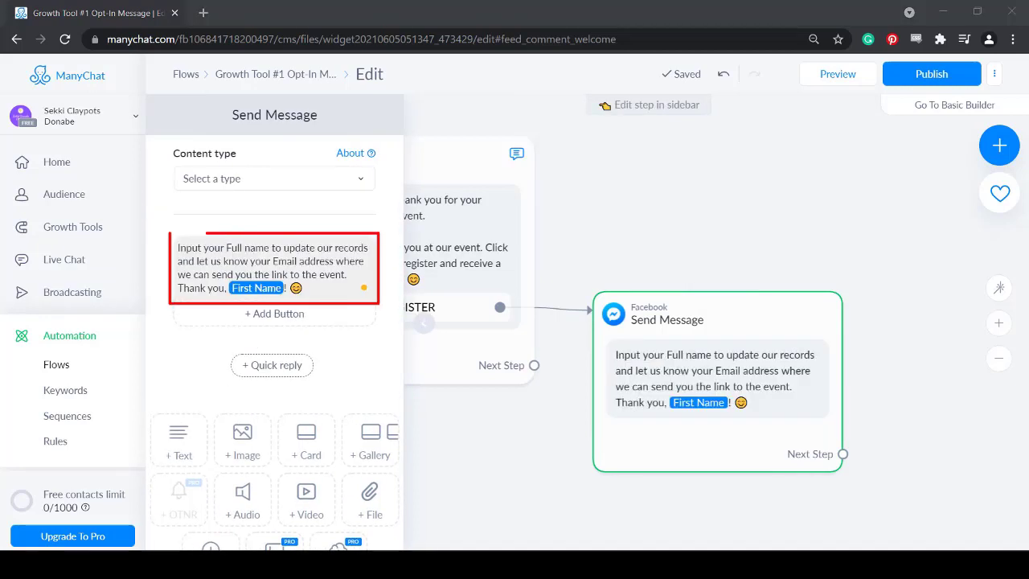
pyautogui.press('Escape')
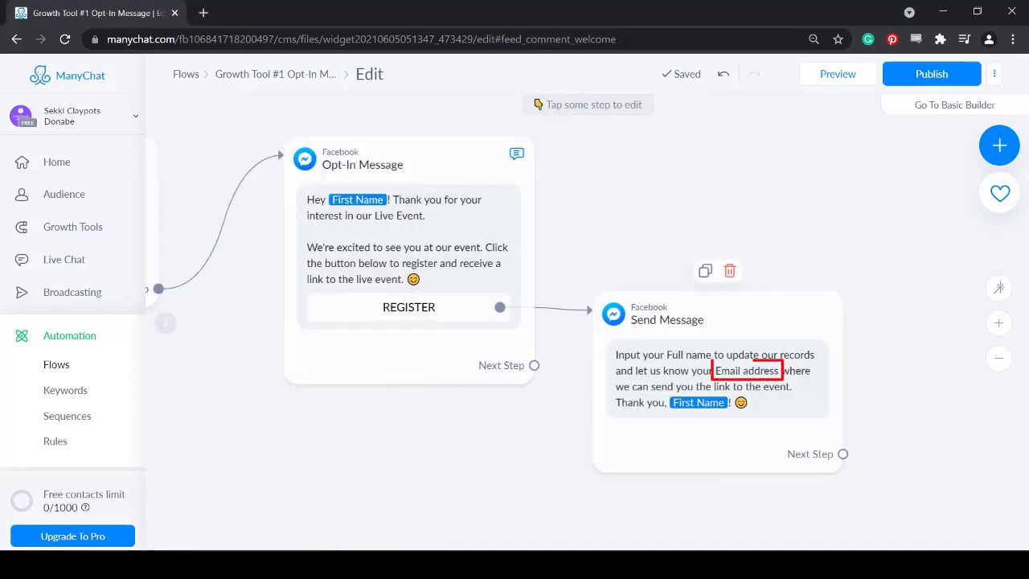
pyautogui.click(896, 82)
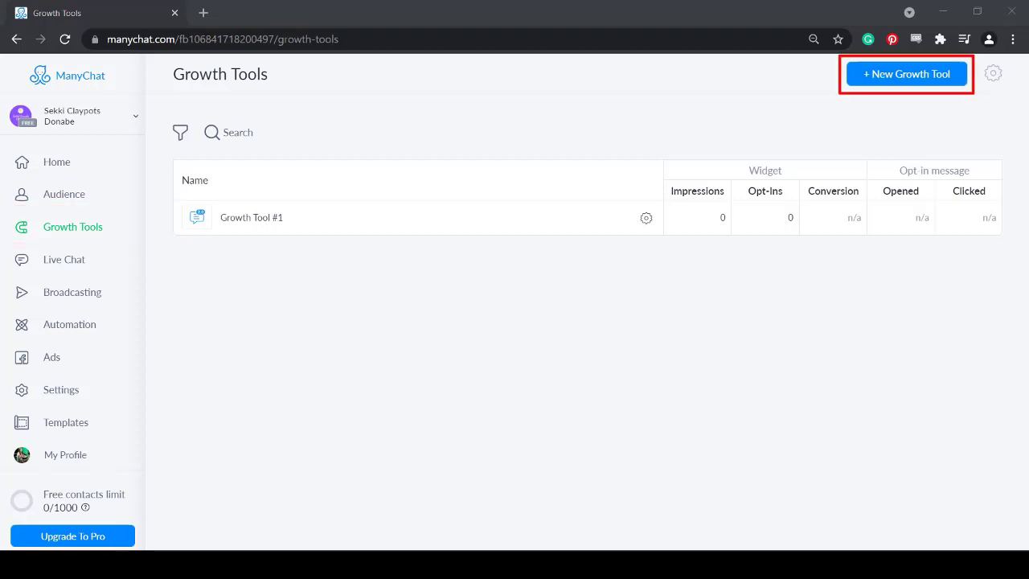
# Create a second Facebook Comments 2.0 growth tool and select the "We're on SALE!" 10% off Claypots post for comment tracking.
pyautogui.click(907, 74)
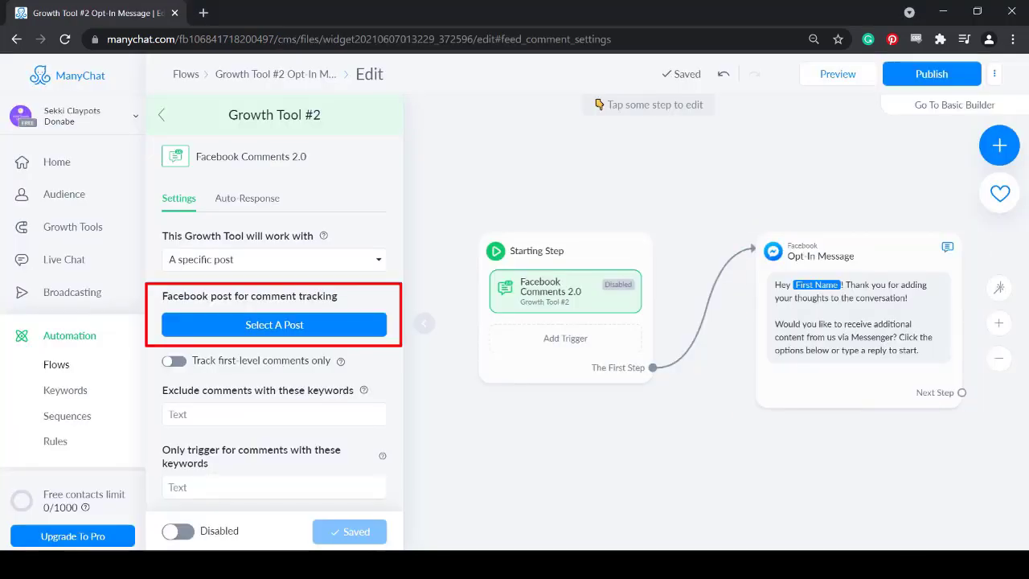
pyautogui.click(274, 324)
pyautogui.click(607, 388)
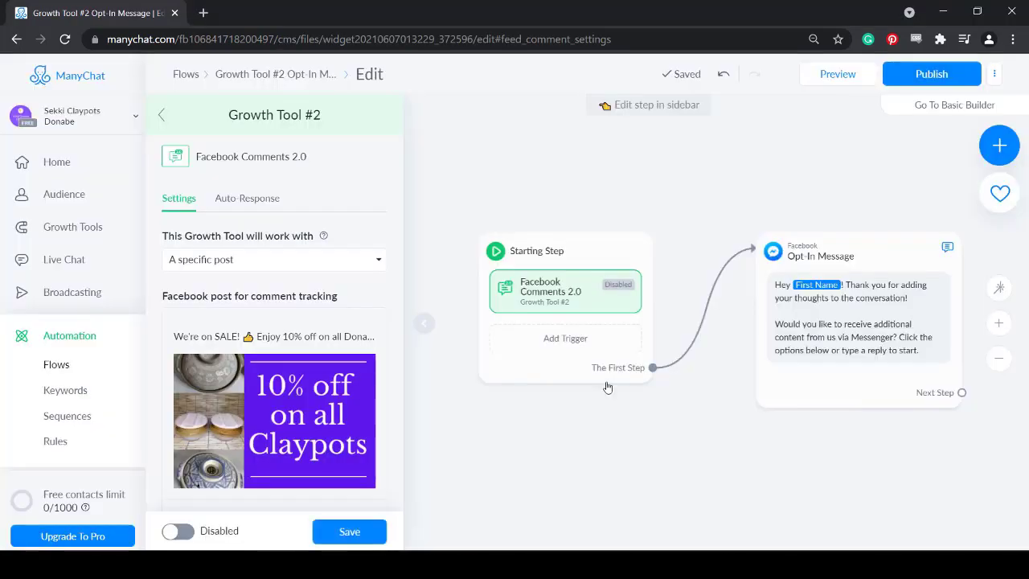
# Limit the sale post trigger to comments with the keywords Claypot, CLAYPOT, claypot, "Claypot", "claypot", "CLAYPOT".
pyautogui.scroll(-3, 274, 322)
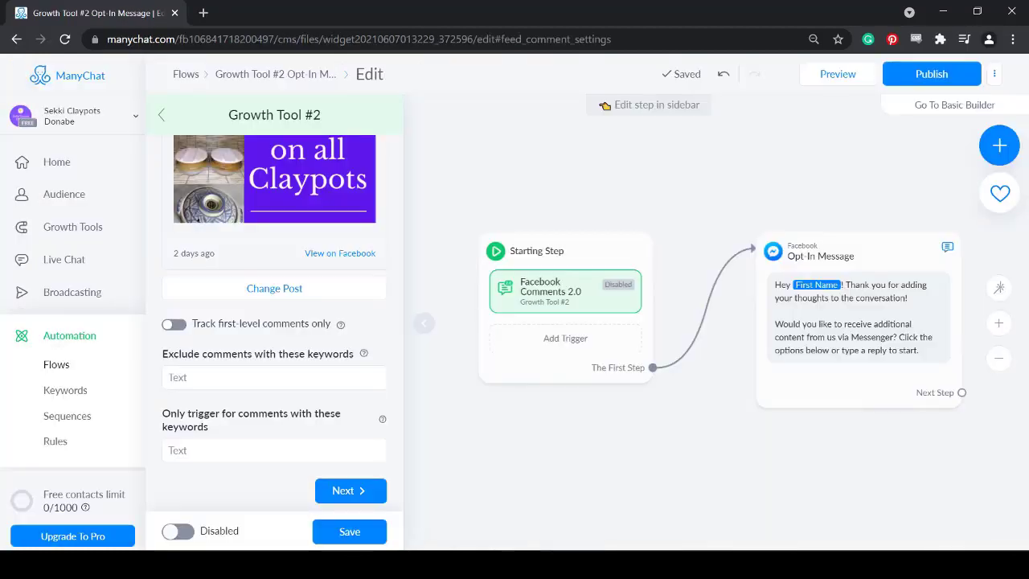
pyautogui.click(274, 450)
pyautogui.write('Claypot, CLAYPOT, claypot, "Claypot", "claypot"')
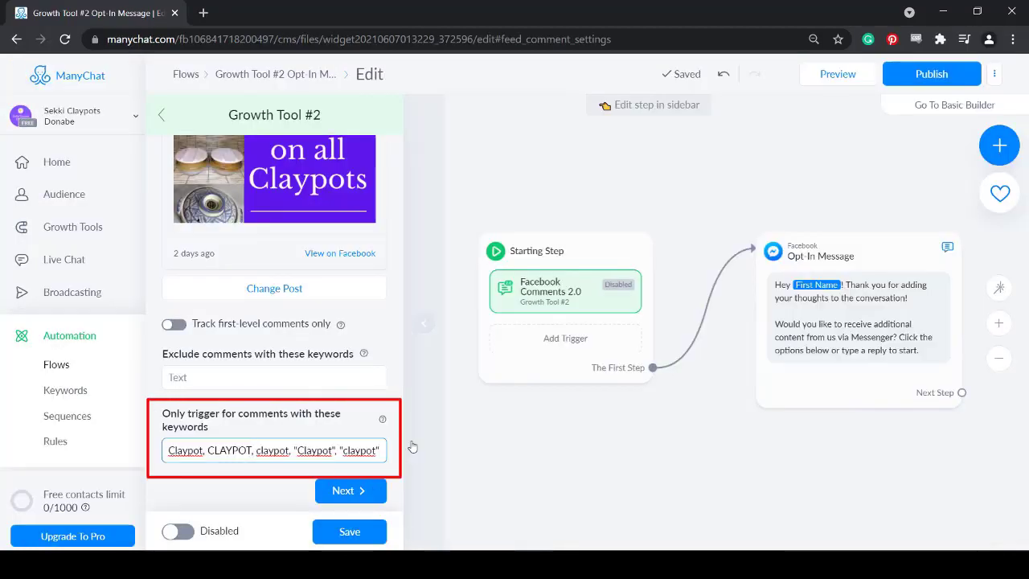
pyautogui.write(', "CLAYPOT"')
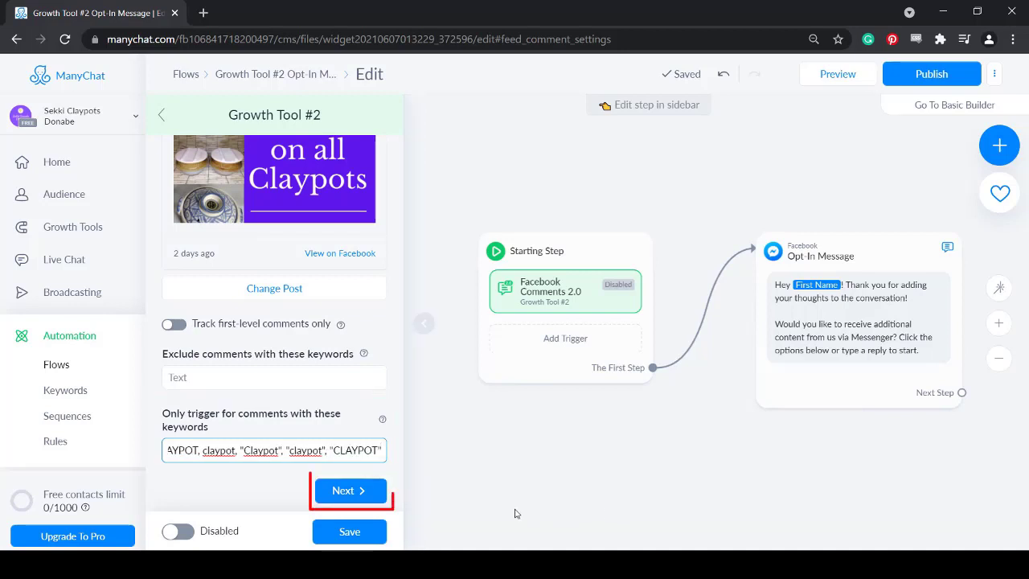
# Add three different auto-response comment replies about receiving the promo code privately, and turn on Like comments.
pyautogui.click(350, 490)
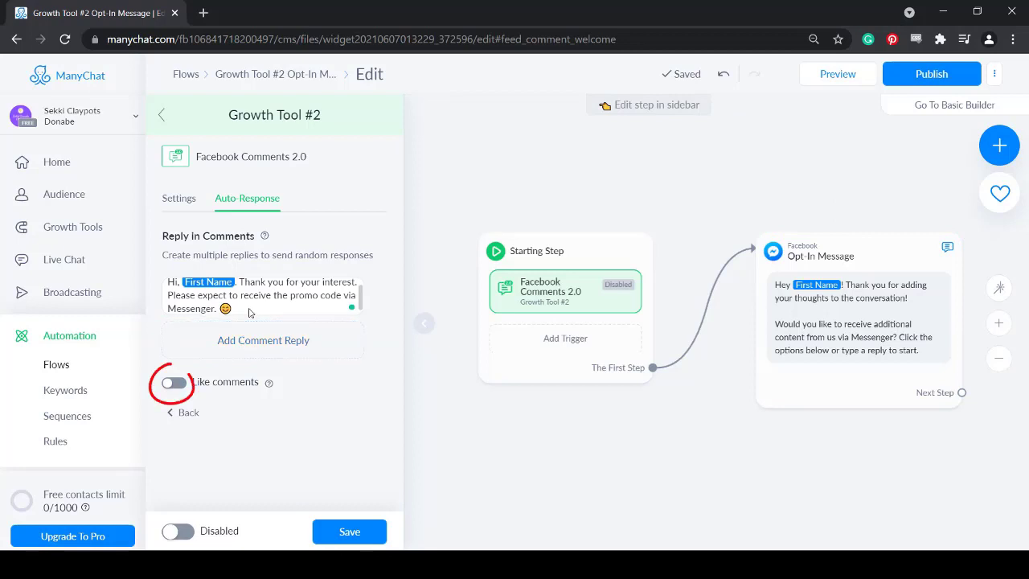
pyautogui.click(174, 383)
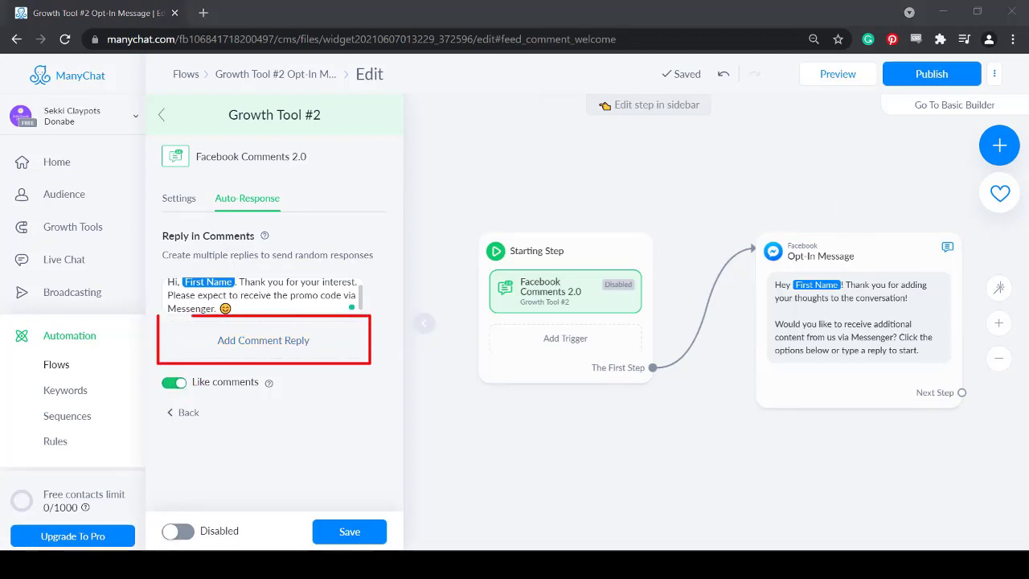
pyautogui.click(263, 340)
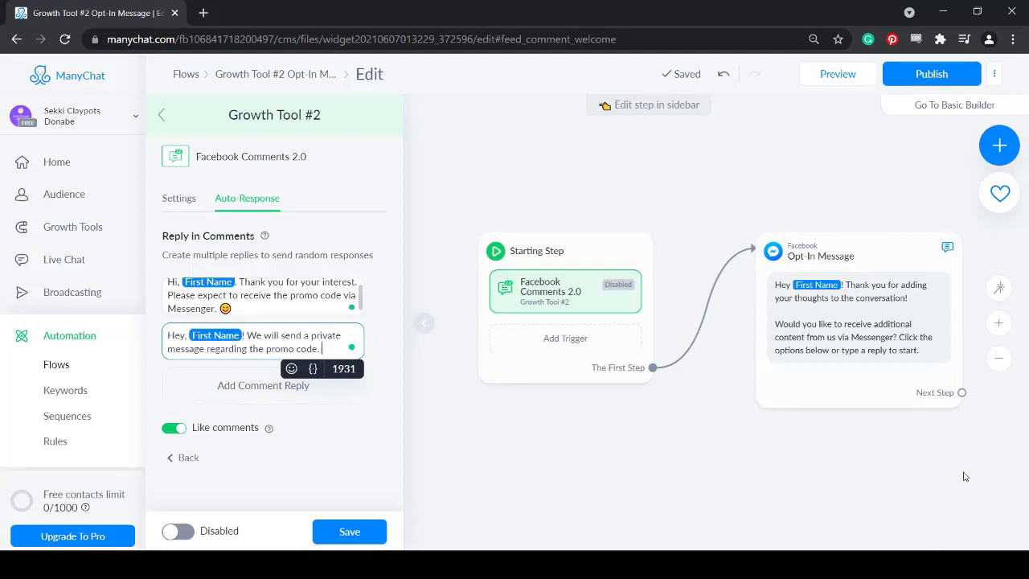
pyautogui.click(263, 385)
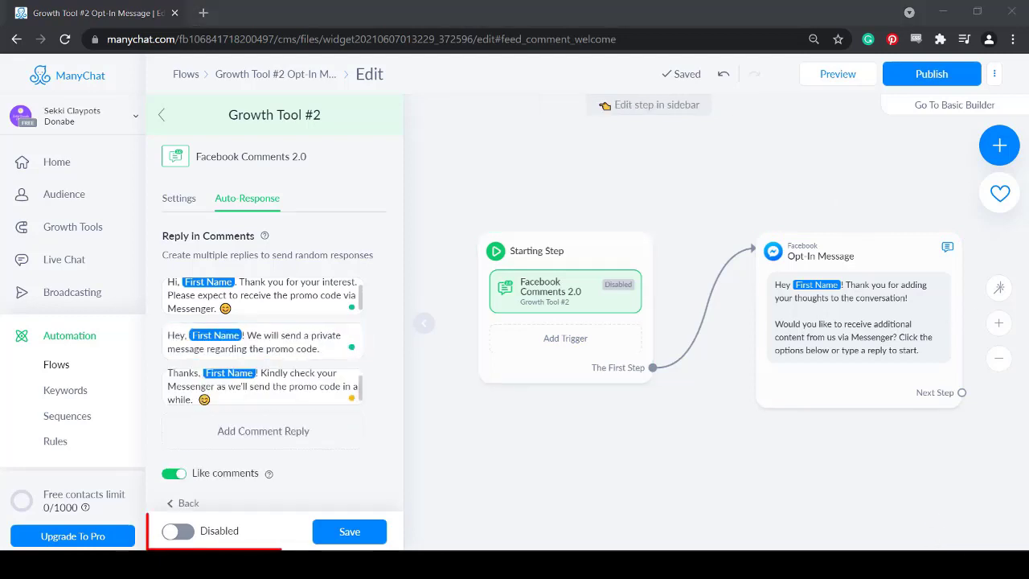
# Save and activate the sale post's growth tool.
pyautogui.click(349, 532)
pyautogui.click(177, 532)
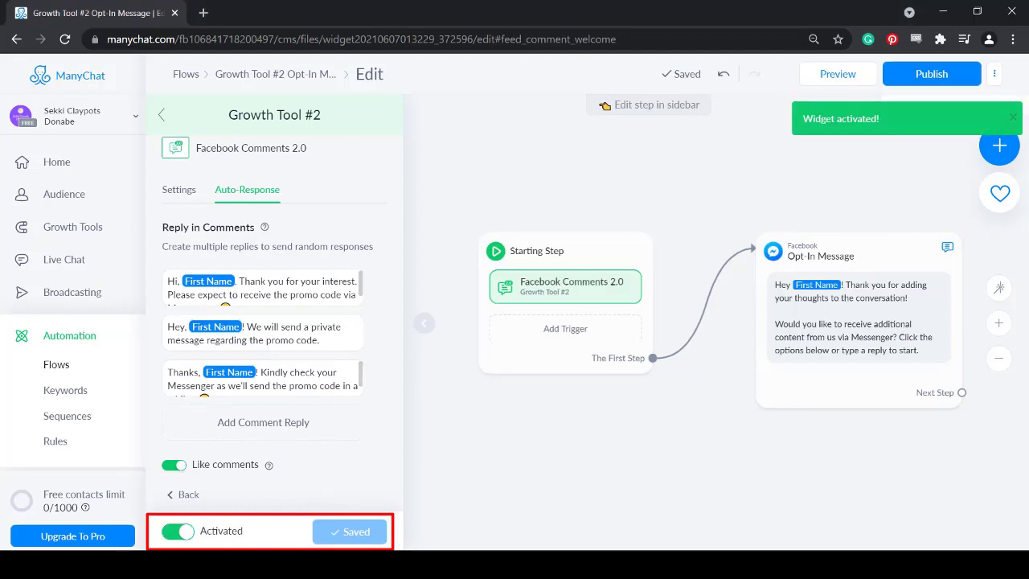
# Rewrite the Opt-In Message to offer 10% off all Claypots with promo code "DONABECLAYPOT10OFF", and publish the flow.
pyautogui.click(888, 336)
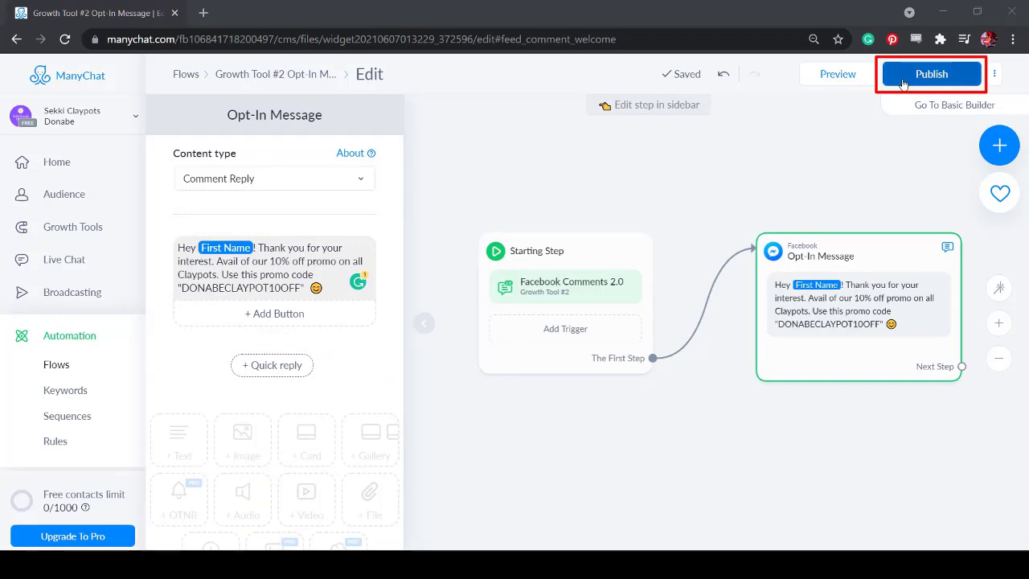
pyautogui.click(903, 80)
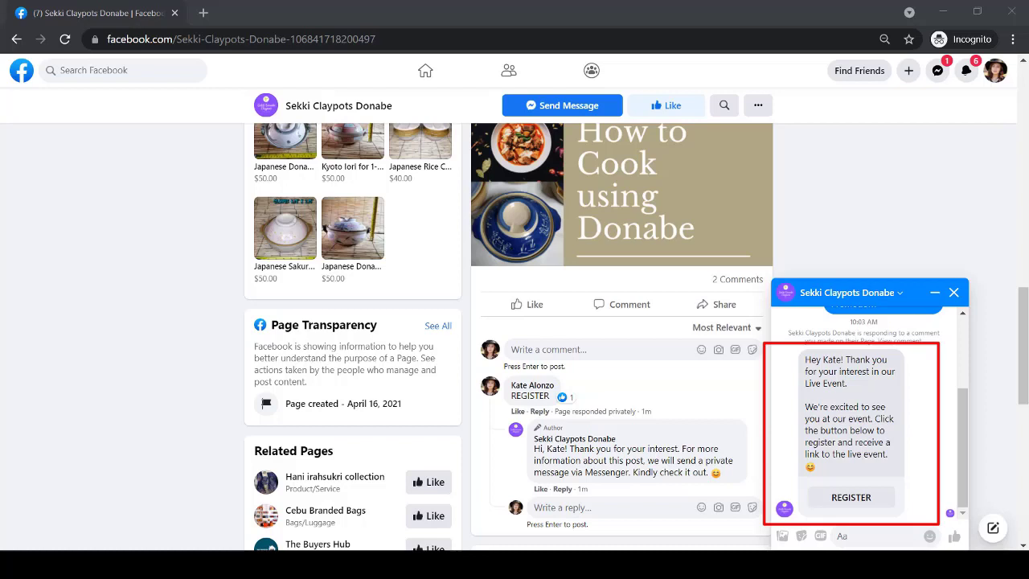
# On Facebook, test the automations by choosing REGISTER in the Messenger chat and commenting "Claypot" on the 10% off post.
pyautogui.click(875, 493)
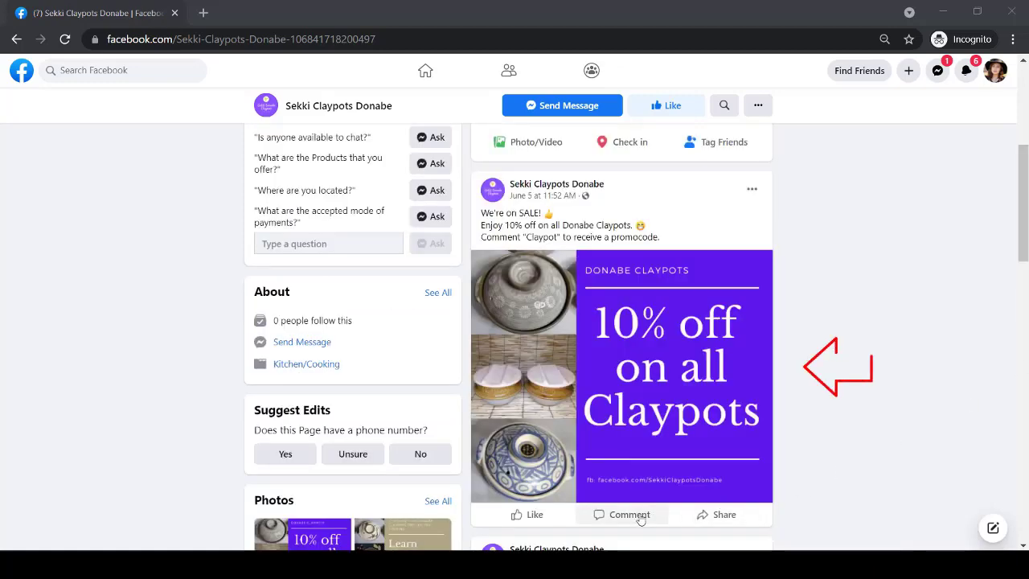
pyautogui.click(671, 507)
pyautogui.write('Claypot')
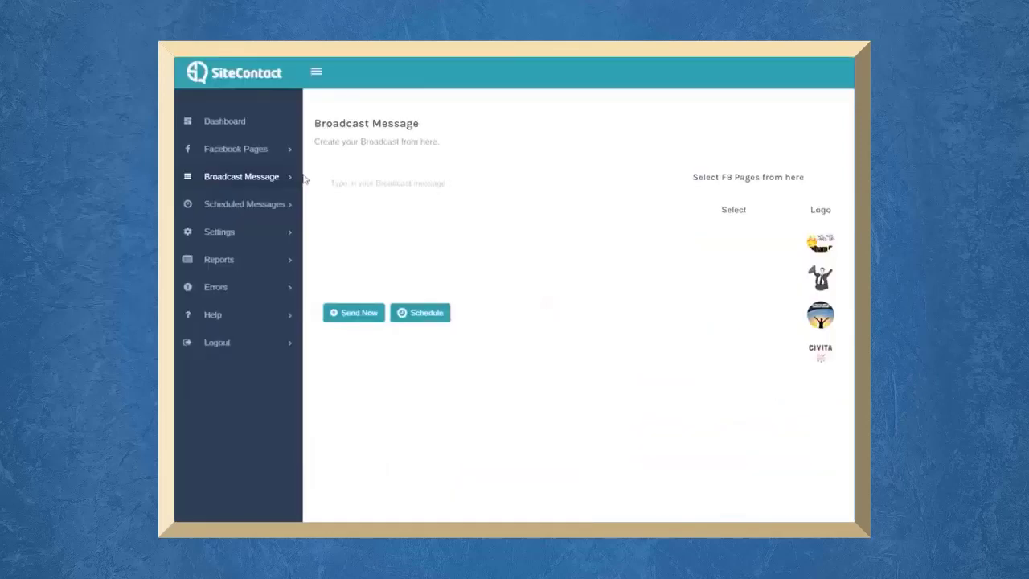
# In SiteContact, view the list of managed Facebook Pages.
pyautogui.click(279, 162)
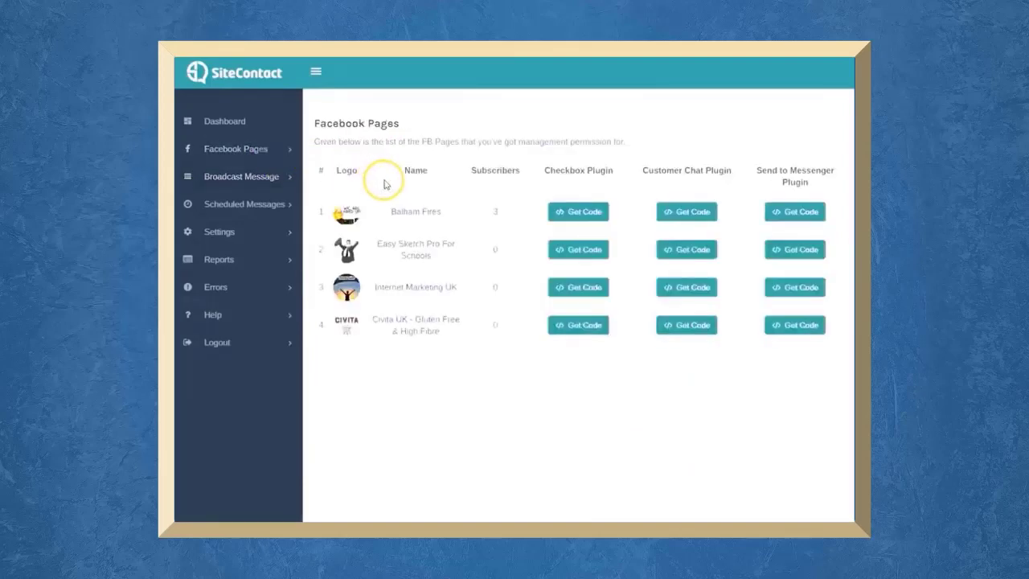